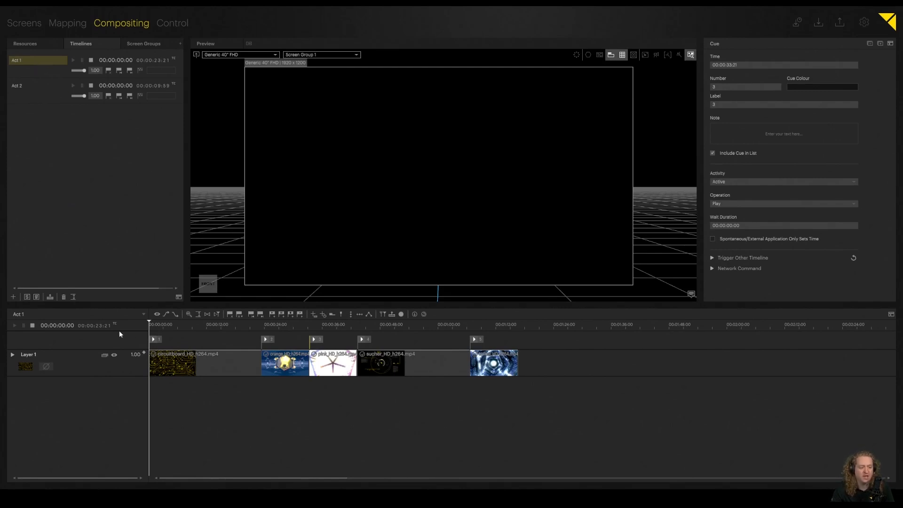
Step: Review the cues and their properties on the Act 1 and Act 2 timelines
{"action": "left_click", "coordinate": [154, 340]}
{"action": "left_click", "coordinate": [32, 86]}
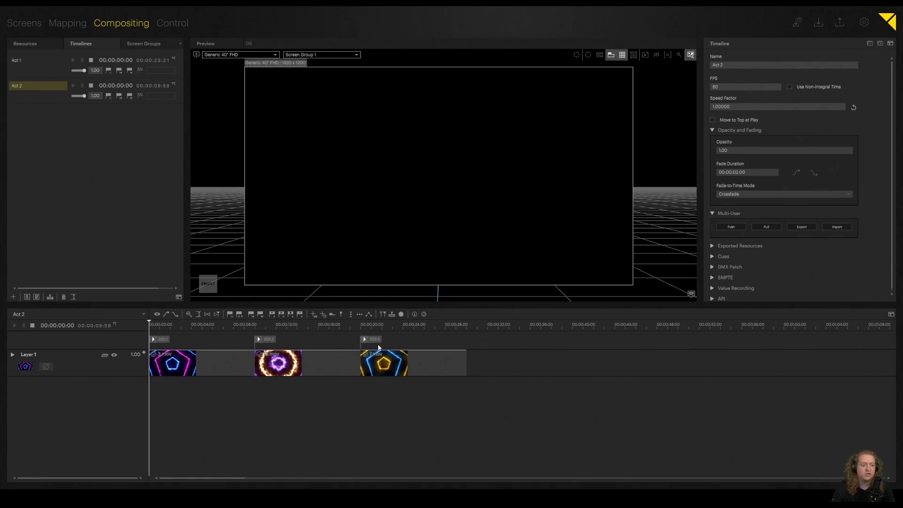
{"action": "left_click", "coordinate": [37, 61]}
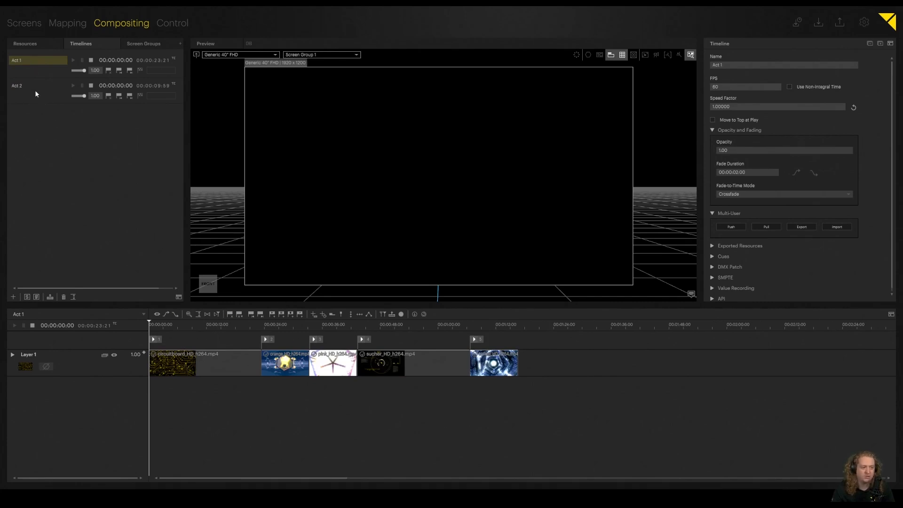
{"action": "left_click", "coordinate": [157, 339]}
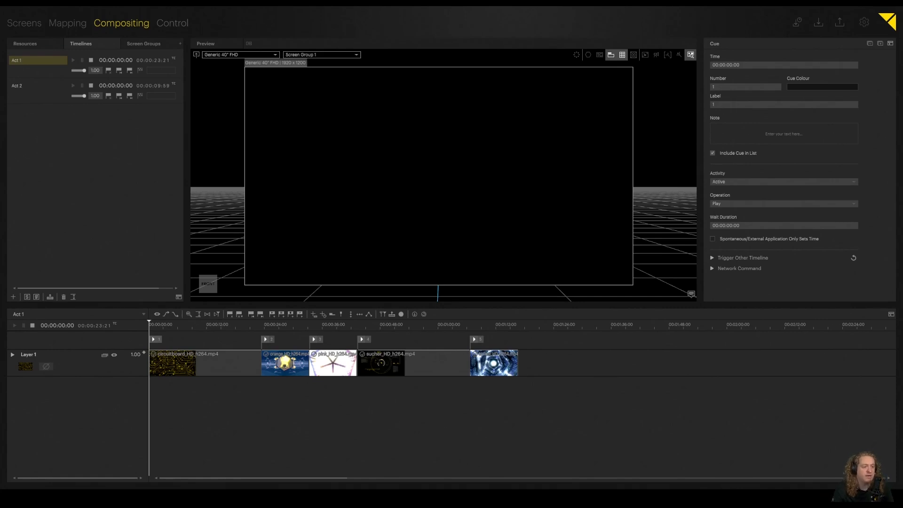
Step: Search the Control library for "midi" and add the Midi and MidiShowControl modules to Page 1
{"action": "left_click", "coordinate": [172, 24]}
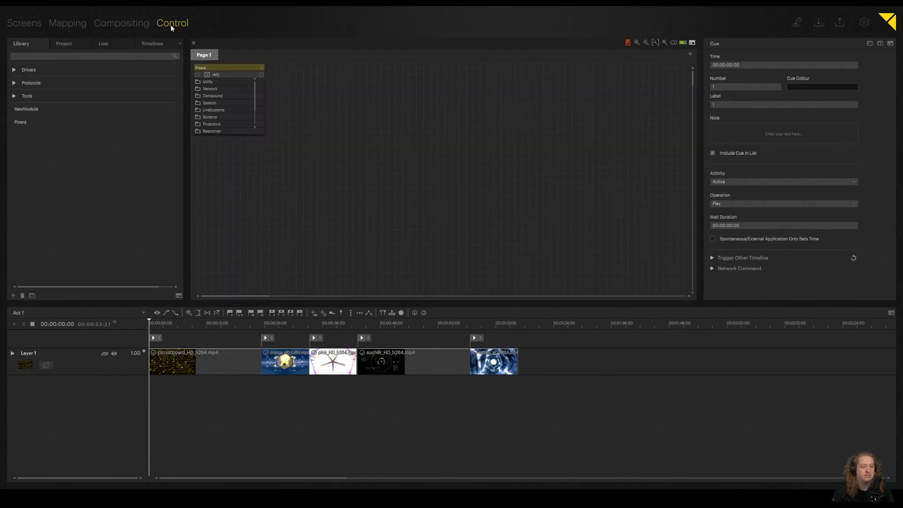
{"action": "left_click", "coordinate": [56, 56]}
{"action": "type", "text": "midi"}
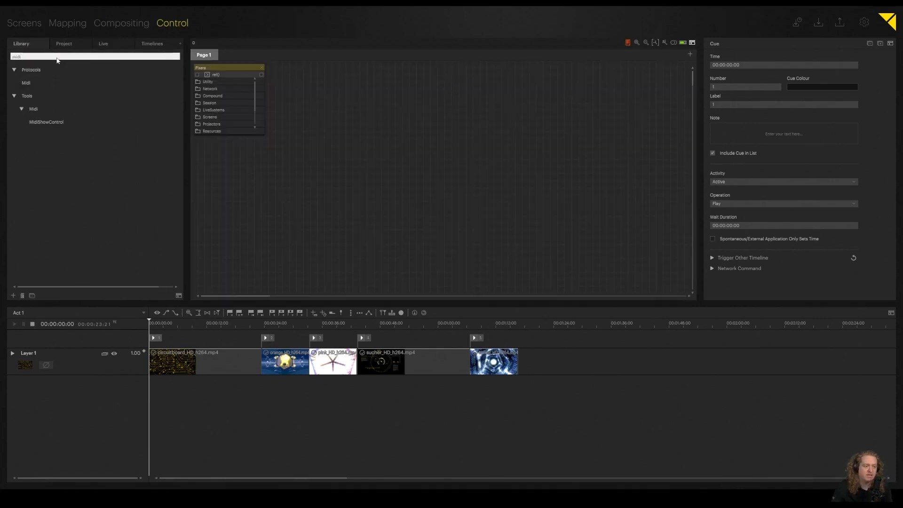
{"action": "left_click", "coordinate": [27, 83]}
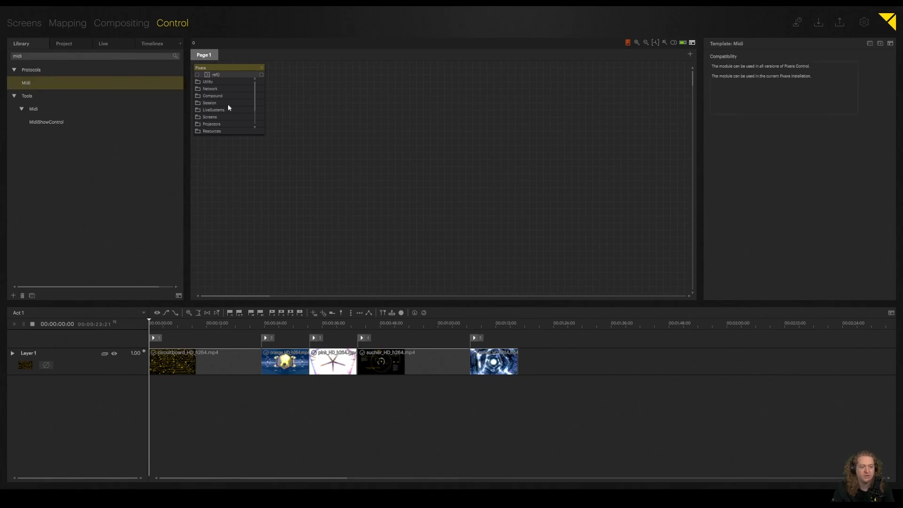
{"action": "left_click_drag", "start_coordinate": [331, 114], "coordinate": [331, 114]}
{"action": "left_click", "coordinate": [46, 122]}
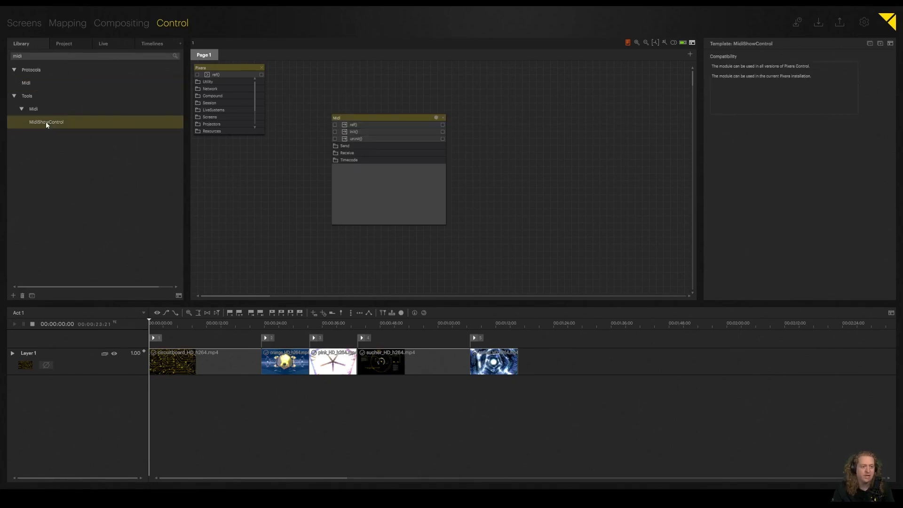
{"action": "left_click_drag", "start_coordinate": [563, 104], "coordinate": [559, 102]}
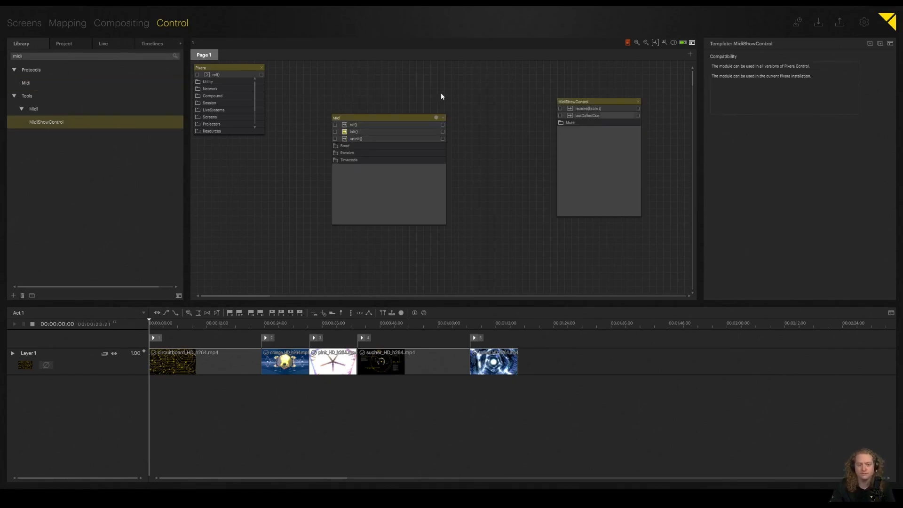
Step: Reposition the Midi module on the page and run its init() action
{"action": "left_click_drag", "start_coordinate": [370, 118], "coordinate": [357, 121]}
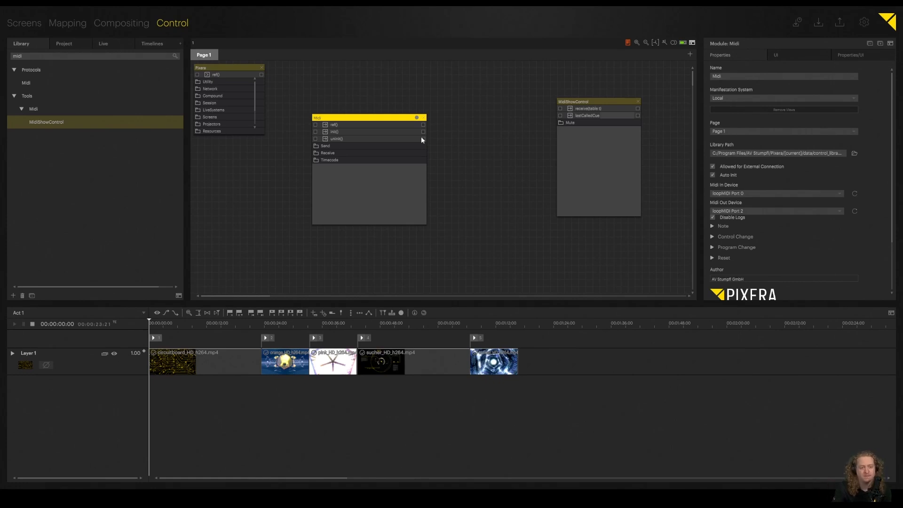
{"action": "left_click_drag", "start_coordinate": [328, 121], "coordinate": [322, 122]}
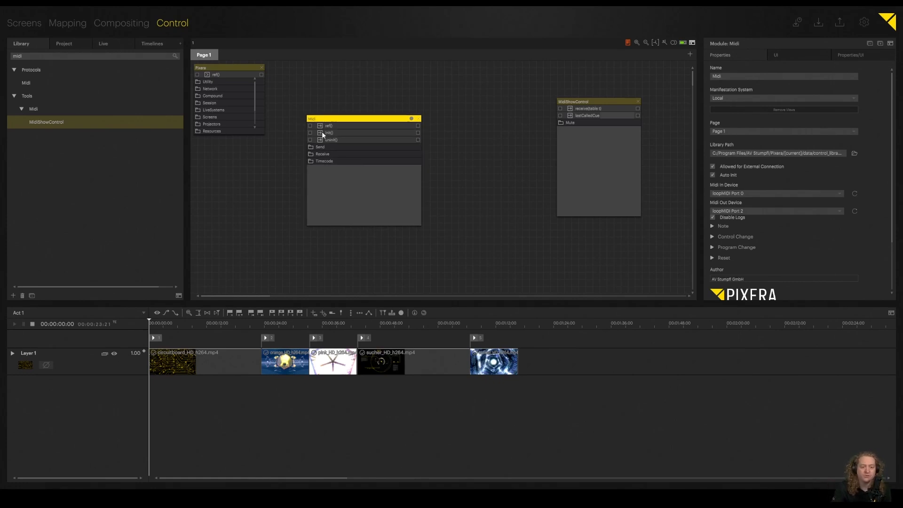
{"action": "left_click", "coordinate": [320, 133]}
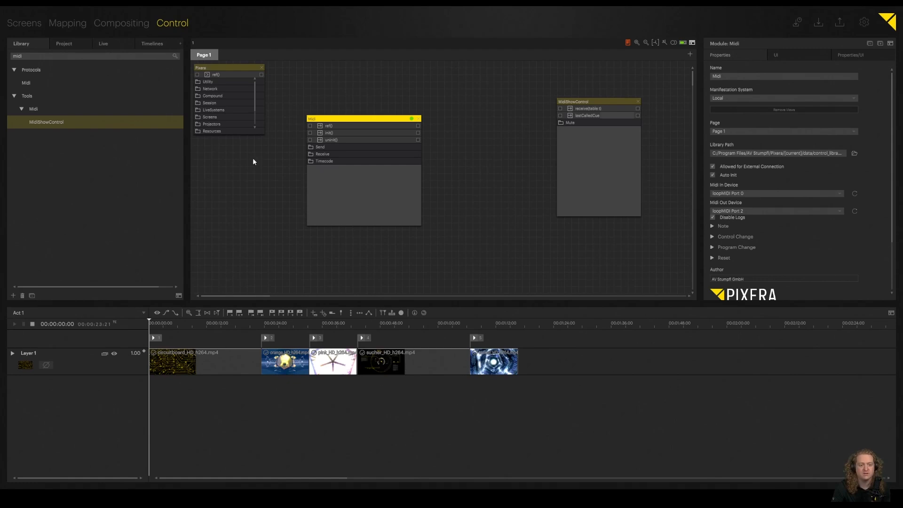
Step: Connect the Midi module's MSC receive output, recvMsc(dataTable), to the receive(table t) input of MidiShowControl
{"action": "left_click", "coordinate": [311, 155]}
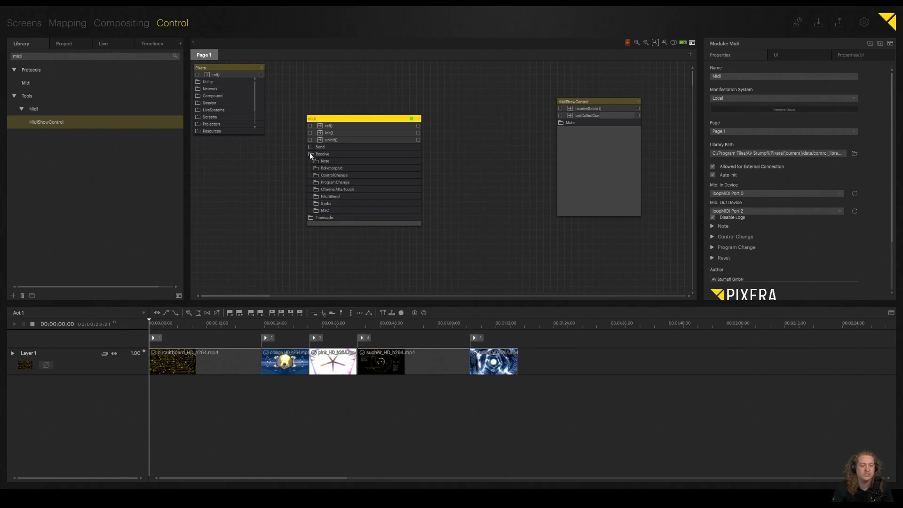
{"action": "left_click", "coordinate": [324, 210]}
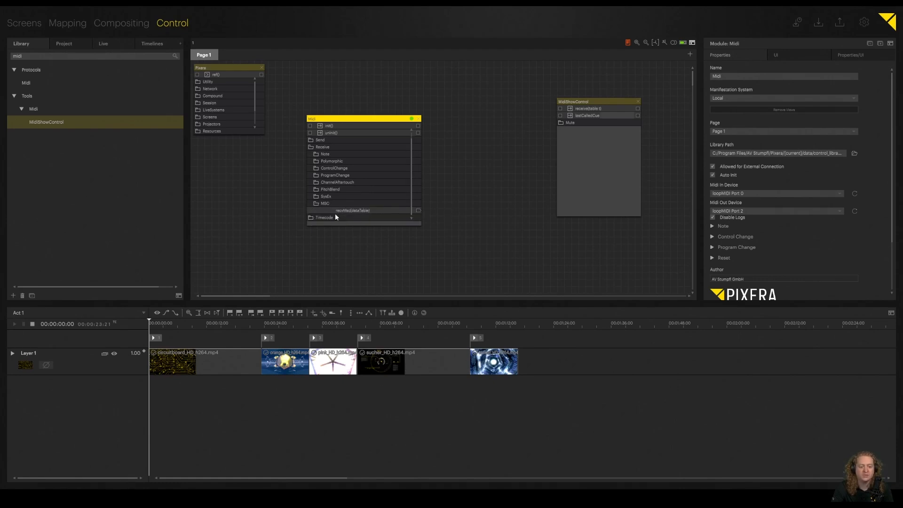
{"action": "left_click_drag", "start_coordinate": [418, 210], "coordinate": [521, 117]}
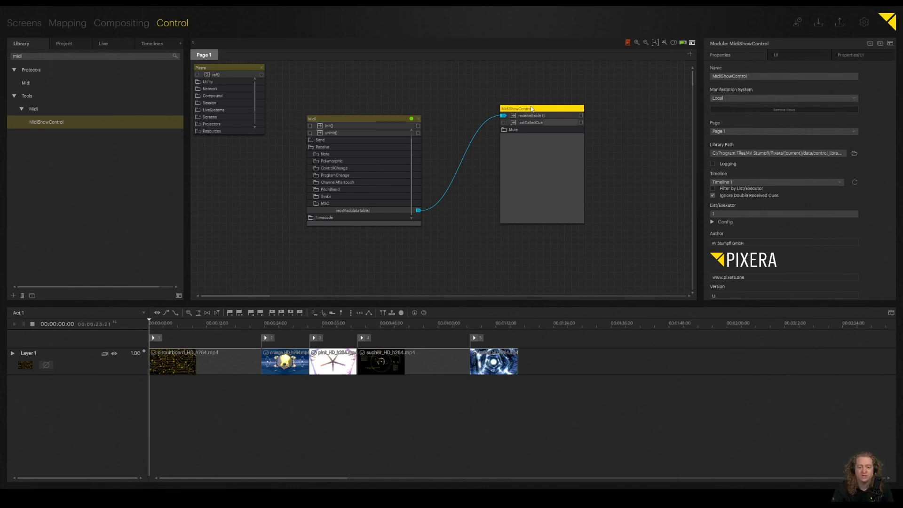
Step: Set the MidiShowControl module's target timeline to Act 1
{"action": "left_click_drag", "start_coordinate": [536, 108], "coordinate": [521, 109]}
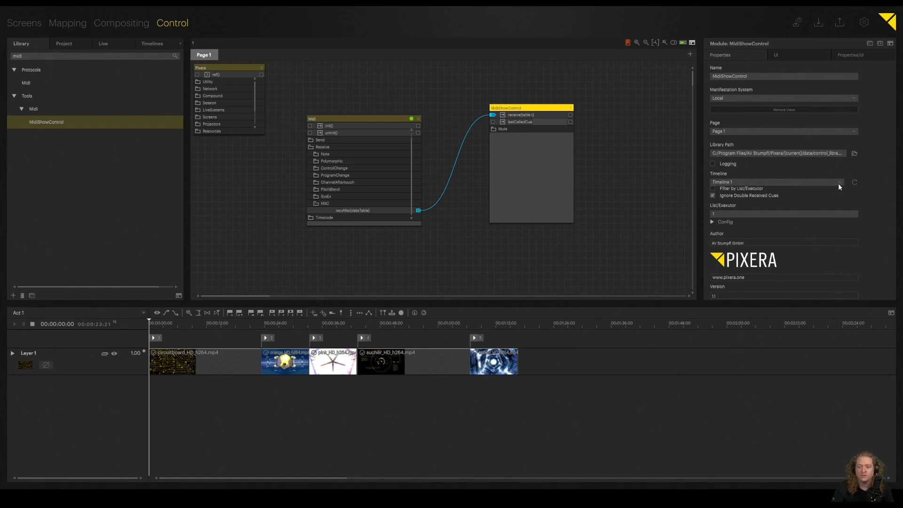
{"action": "left_click", "coordinate": [745, 195]}
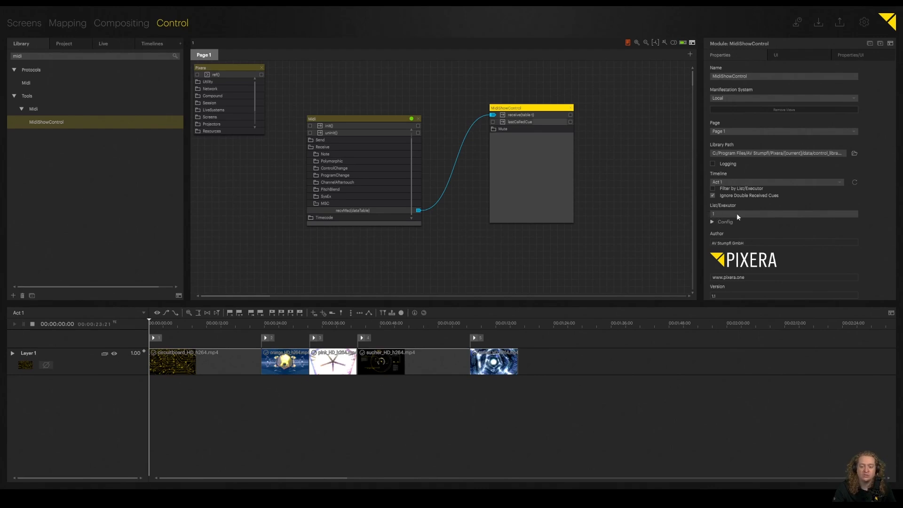
{"action": "left_click", "coordinate": [720, 181]}
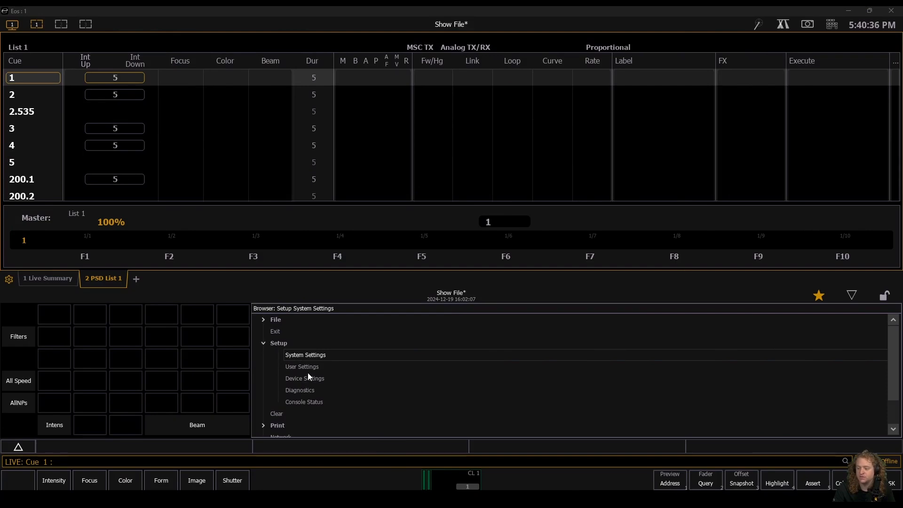
Step: Switch to Eos and check the MIDI show control settings under the system and device setup
{"action": "left_click", "coordinate": [303, 355]}
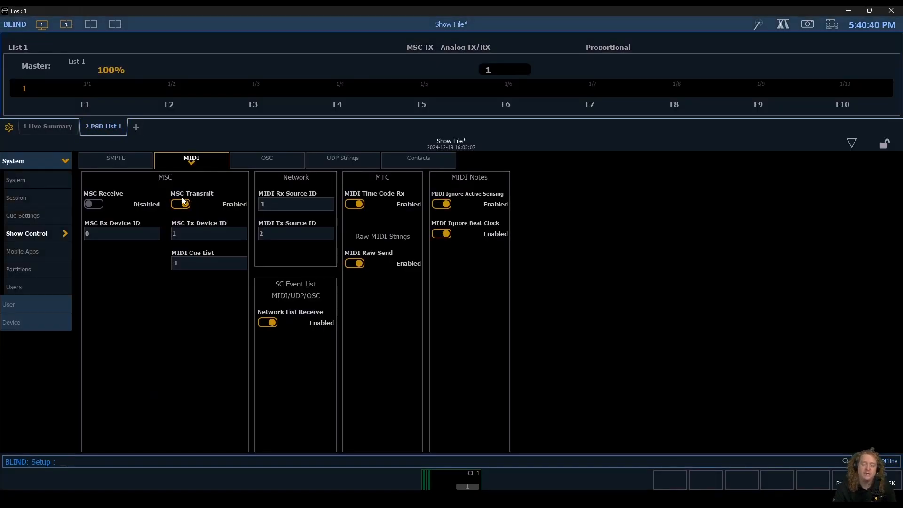
{"action": "left_click", "coordinate": [26, 324]}
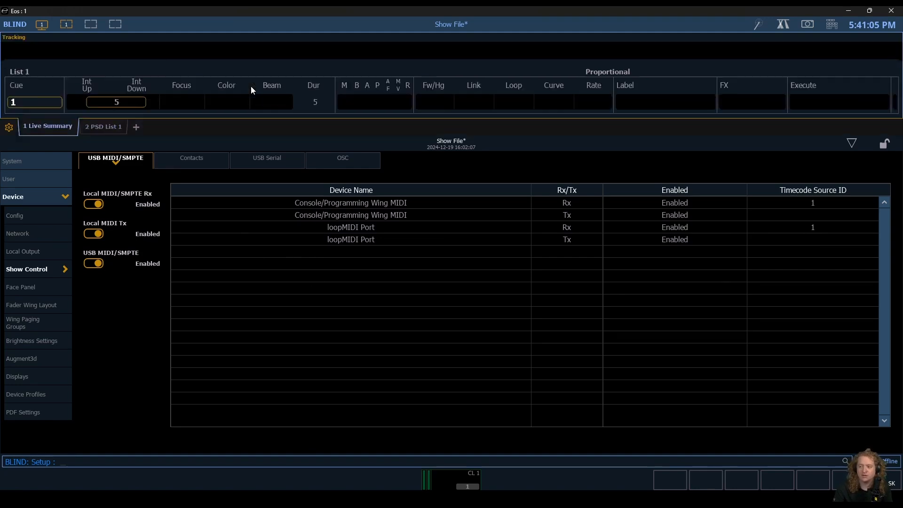
{"action": "key", "text": "F1"}
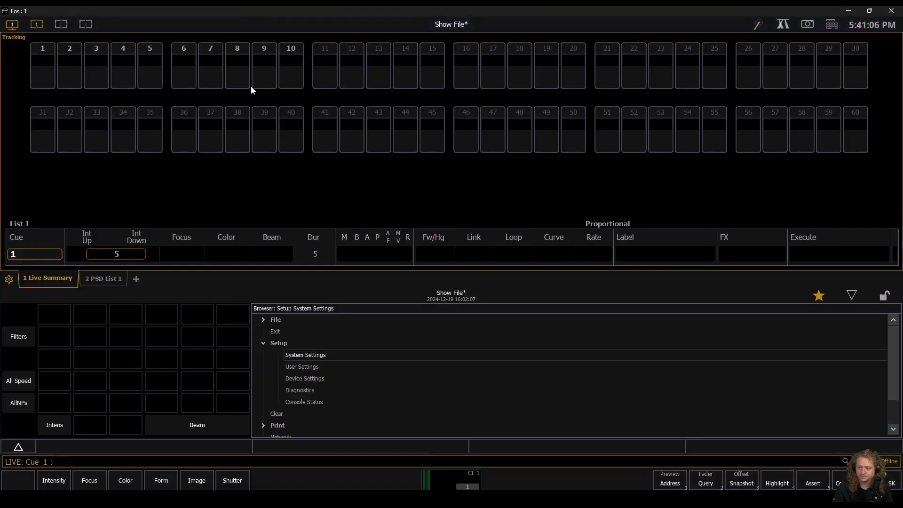
Step: Examine the cues of List 1 in the Eos playback status display
{"action": "left_click", "coordinate": [105, 280]}
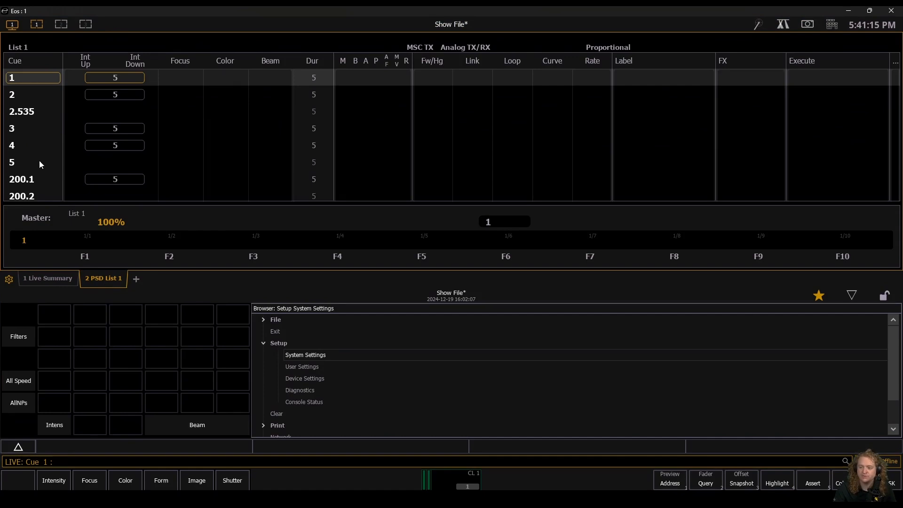
{"action": "scroll", "coordinate": [41, 168], "scroll_direction": "down", "scroll_amount": 2}
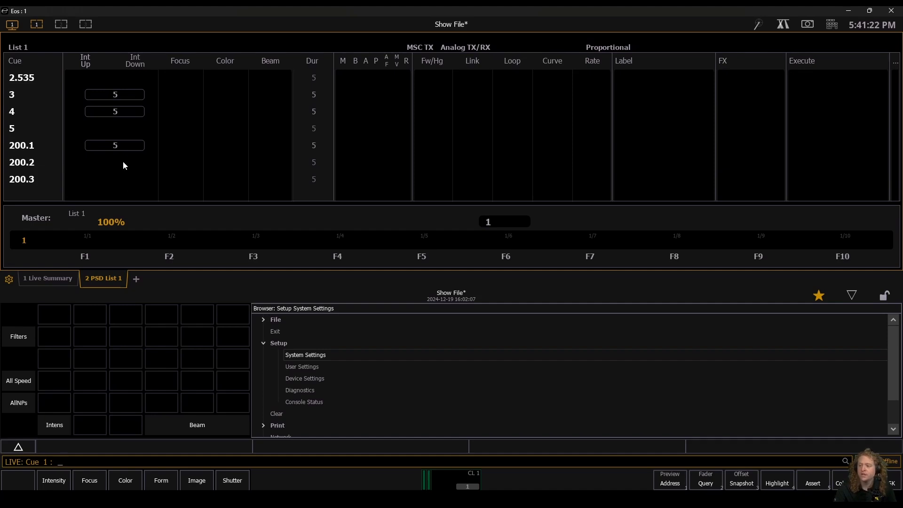
{"action": "scroll", "coordinate": [124, 165], "scroll_direction": "up", "scroll_amount": 2}
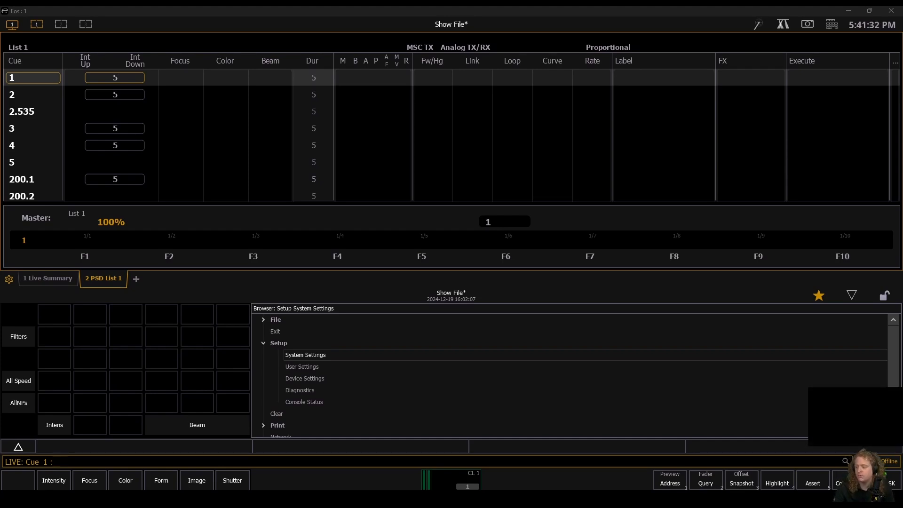
Step: Open the Eos virtual keyboard and fire the List 1 cues in order, from cue 1 through 2, 2.535, 3, 4 and onward
{"action": "left_click", "coordinate": [831, 25]}
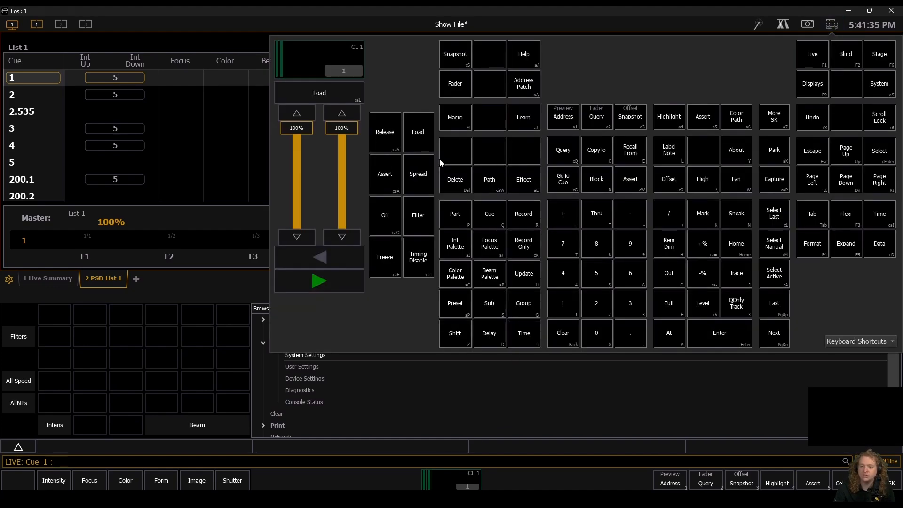
{"action": "left_click", "coordinate": [321, 281]}
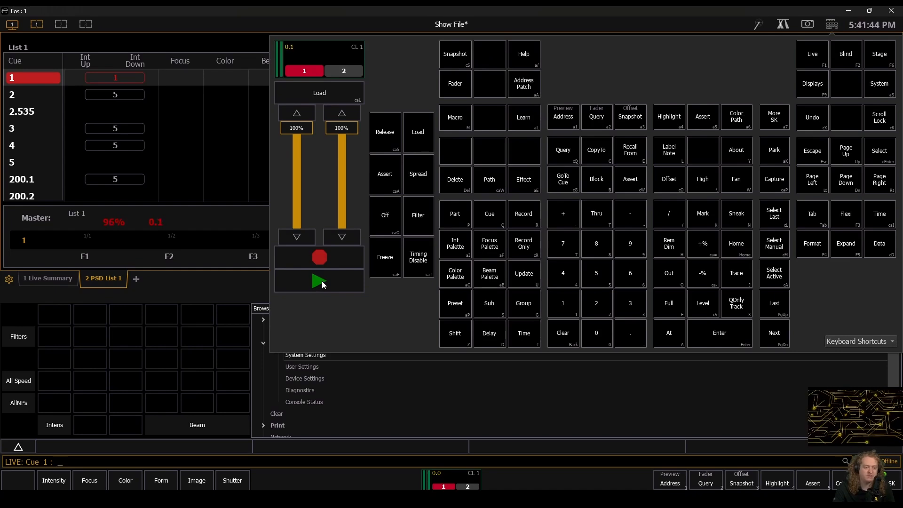
{"action": "left_click", "coordinate": [322, 280]}
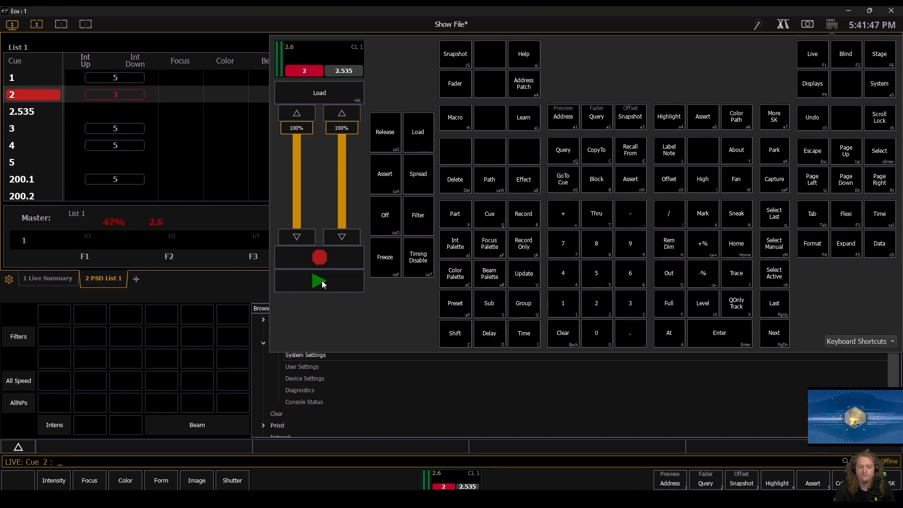
{"action": "left_click", "coordinate": [322, 280]}
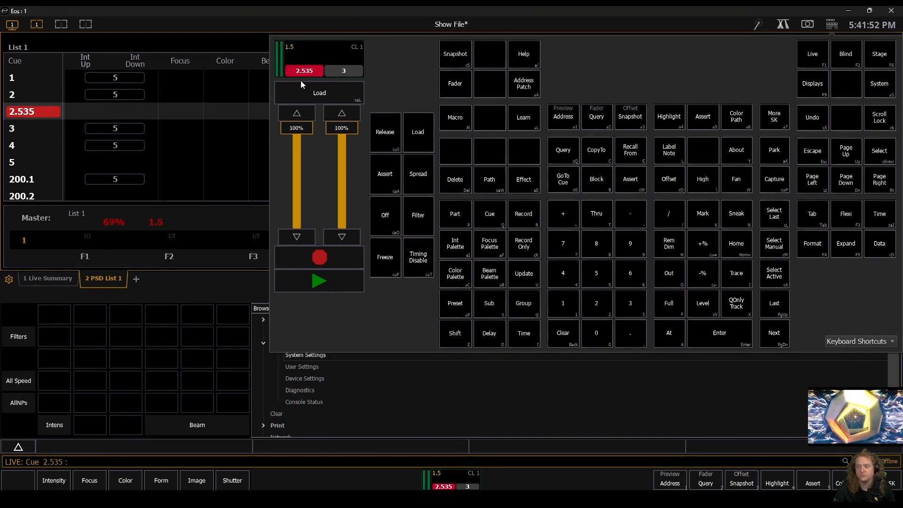
{"action": "left_click", "coordinate": [306, 280]}
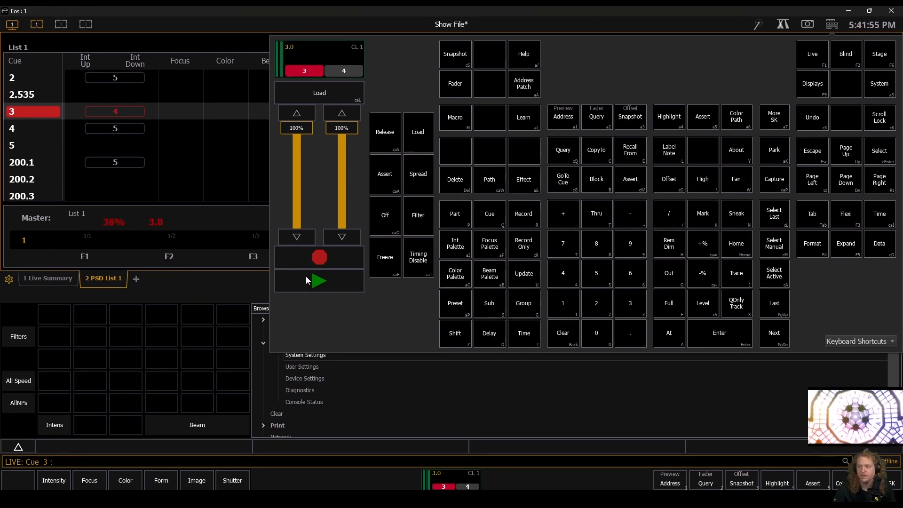
{"action": "left_click", "coordinate": [307, 280]}
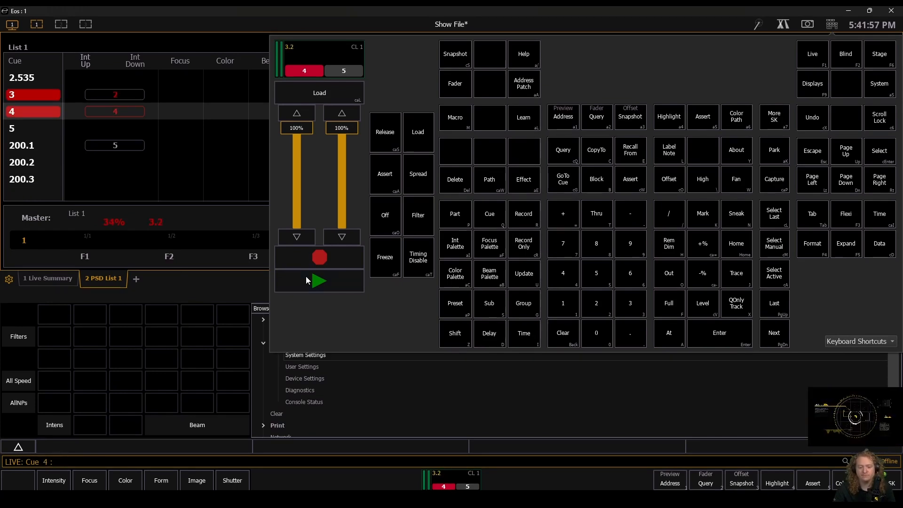
{"action": "left_click", "coordinate": [306, 280]}
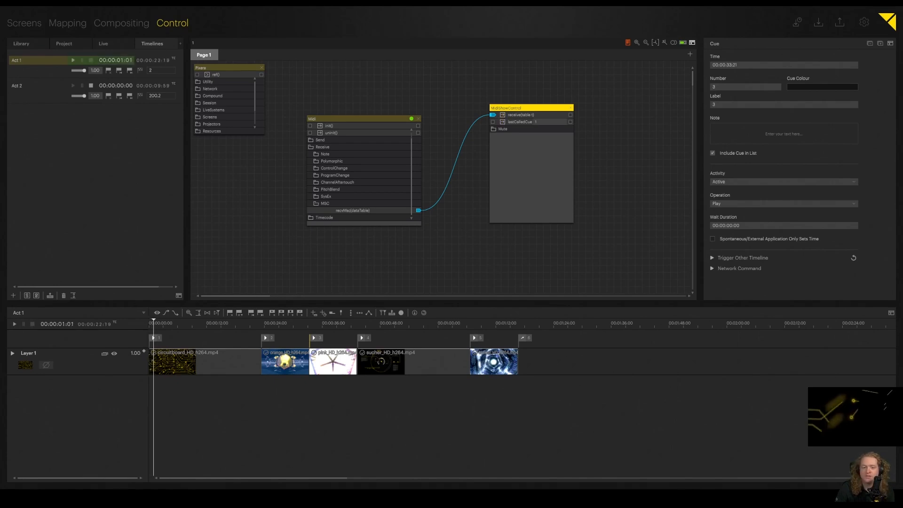
Step: In Pixera, change the label of cue number 3 on the Act 1 timeline to 2.535 and stop the timeline's playback
{"action": "left_click", "coordinate": [508, 141]}
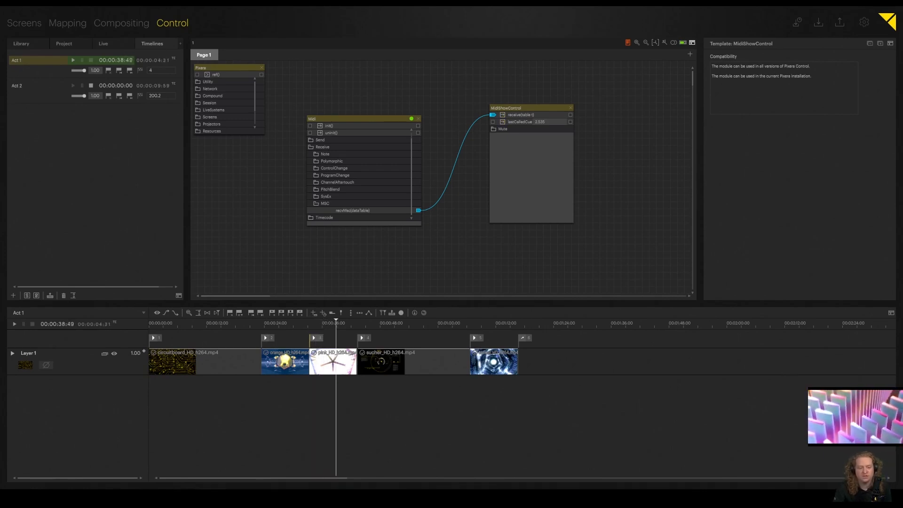
{"action": "left_click", "coordinate": [317, 338]}
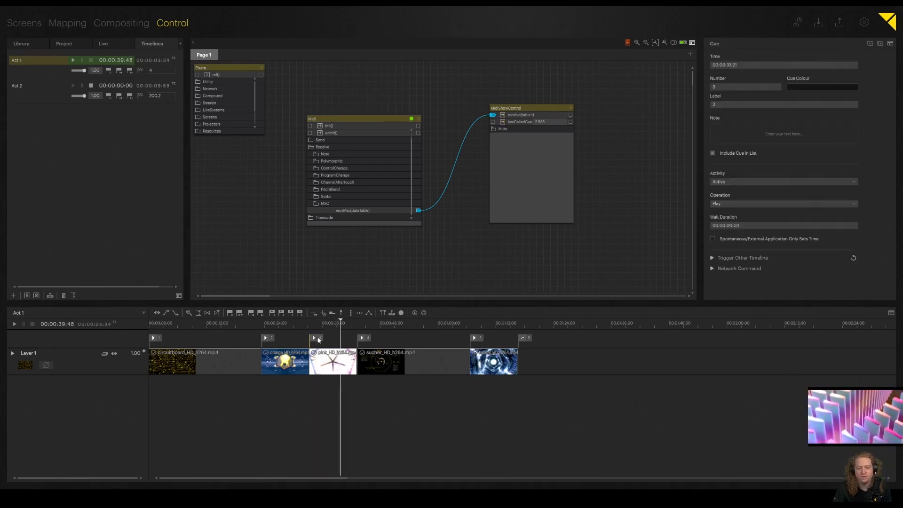
{"action": "left_click", "coordinate": [725, 104]}
{"action": "type", "text": "2.535"}
{"action": "key", "text": "Return"}
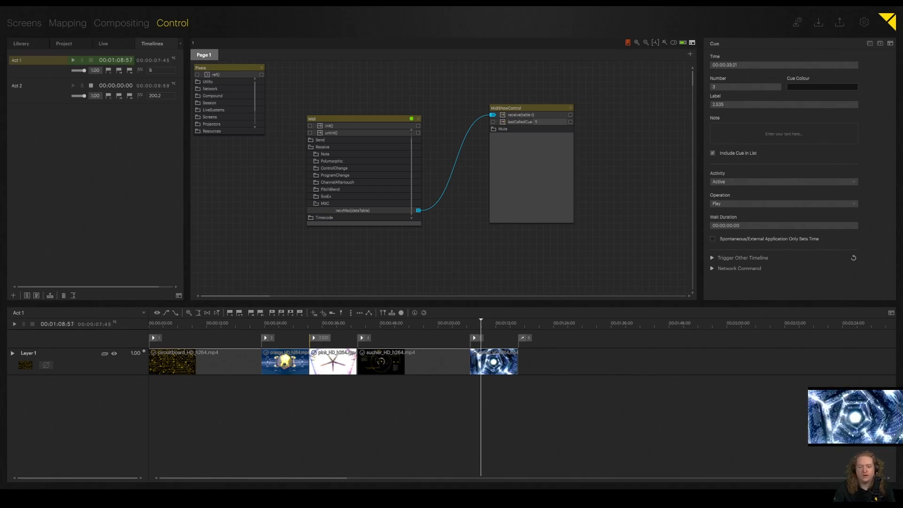
{"action": "left_click", "coordinate": [32, 324]}
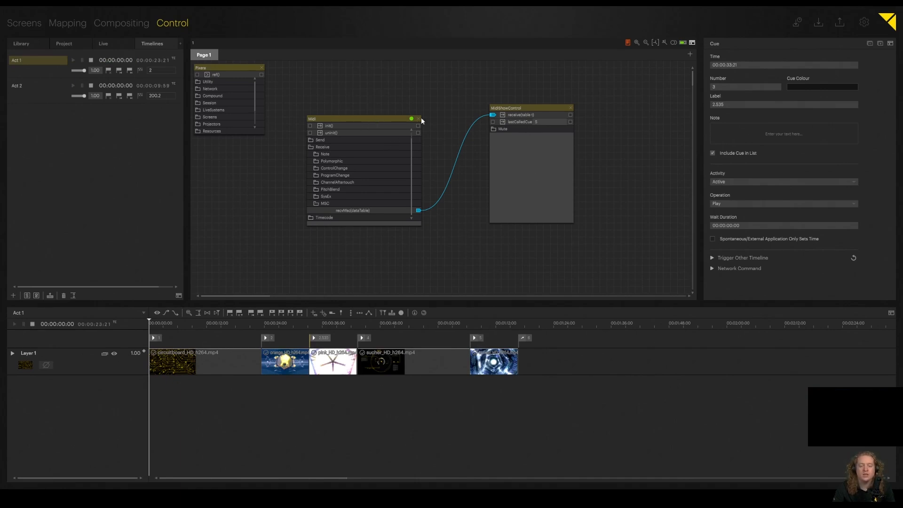
Step: Add a second MidiShowControl module fed by the Midi module's MSC receive output and assign it to the Act 2 timeline
{"action": "left_click", "coordinate": [513, 109]}
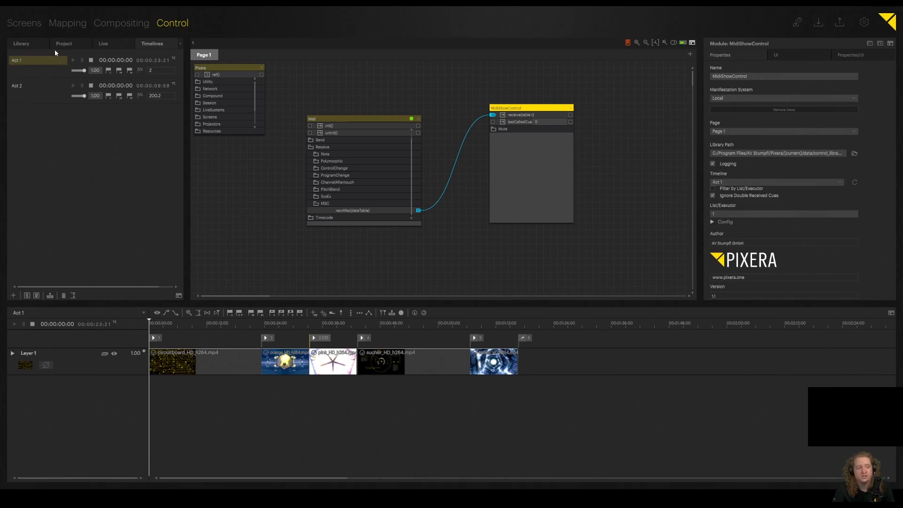
{"action": "left_click", "coordinate": [29, 42]}
{"action": "left_click", "coordinate": [32, 121]}
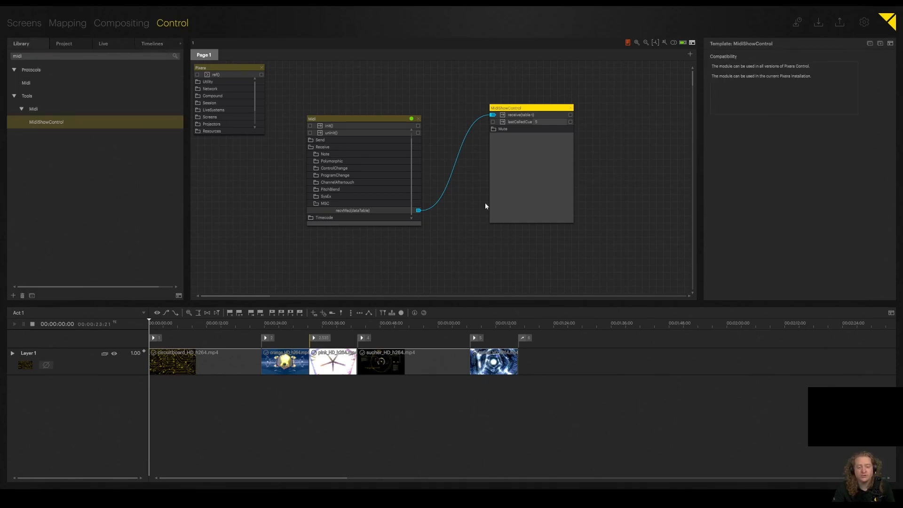
{"action": "mouse_move", "coordinate": [491, 231]}
{"action": "left_mouse_down"}
{"action": "mouse_move", "coordinate": [500, 230]}
{"action": "mouse_move", "coordinate": [493, 238]}
{"action": "left_mouse_up"}
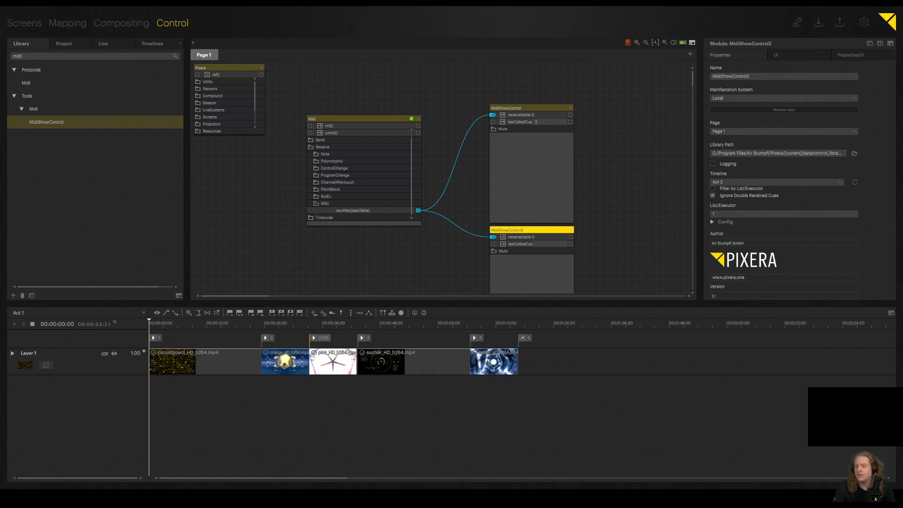
Step: Open the Act 2 timeline and trigger its cues up to 200.3 from the Eos console
{"action": "left_click", "coordinate": [155, 45]}
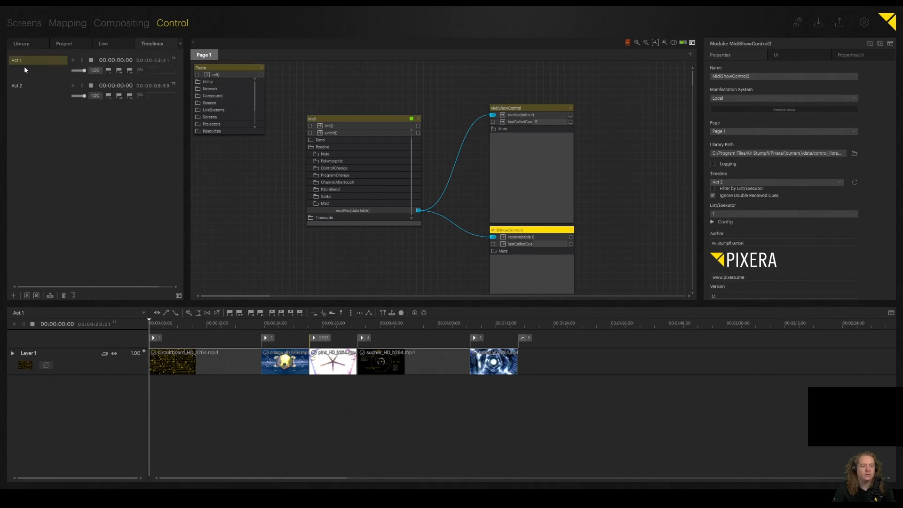
{"action": "left_click", "coordinate": [26, 92]}
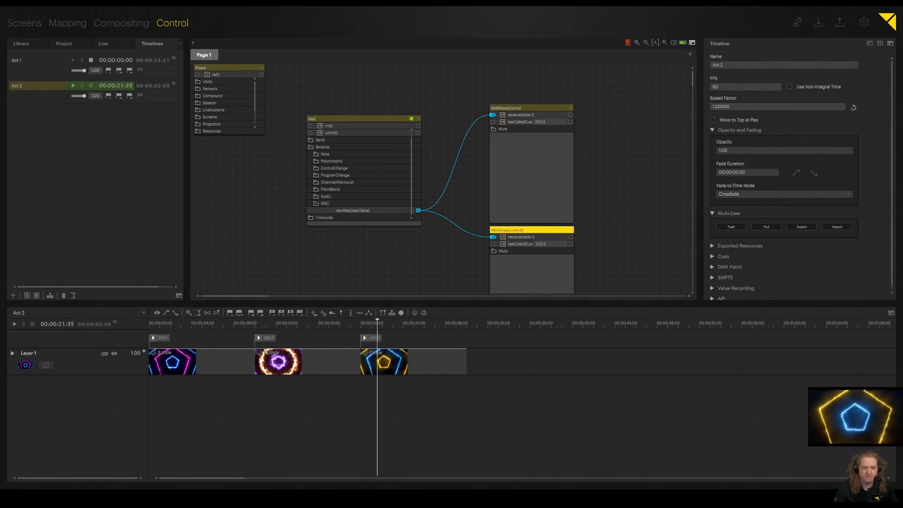
Step: Rearrange the Midi module and both MidiShowControl modules on the page, and stop the Act 2 timeline's playback
{"action": "mouse_move", "coordinate": [369, 120]}
{"action": "left_mouse_down"}
{"action": "mouse_move", "coordinate": [389, 121]}
{"action": "mouse_move", "coordinate": [365, 116]}
{"action": "left_mouse_up"}
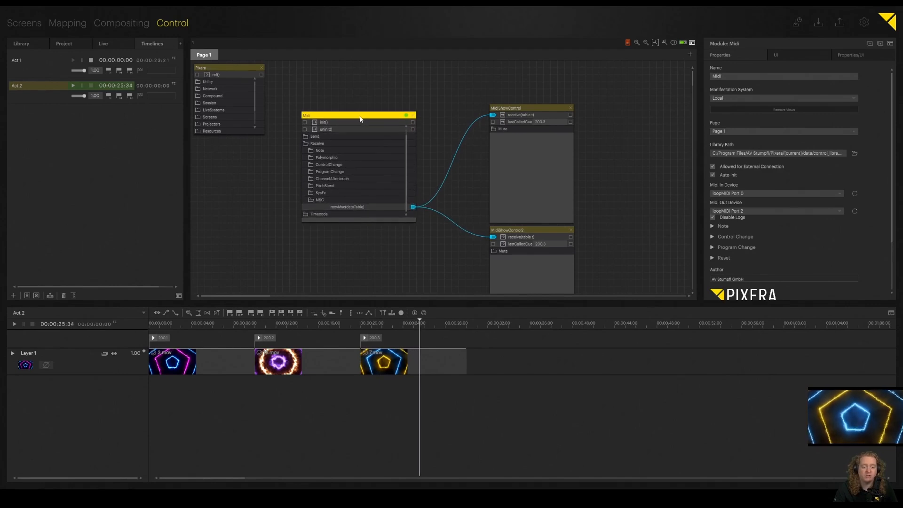
{"action": "left_click_drag", "start_coordinate": [517, 110], "coordinate": [517, 86]}
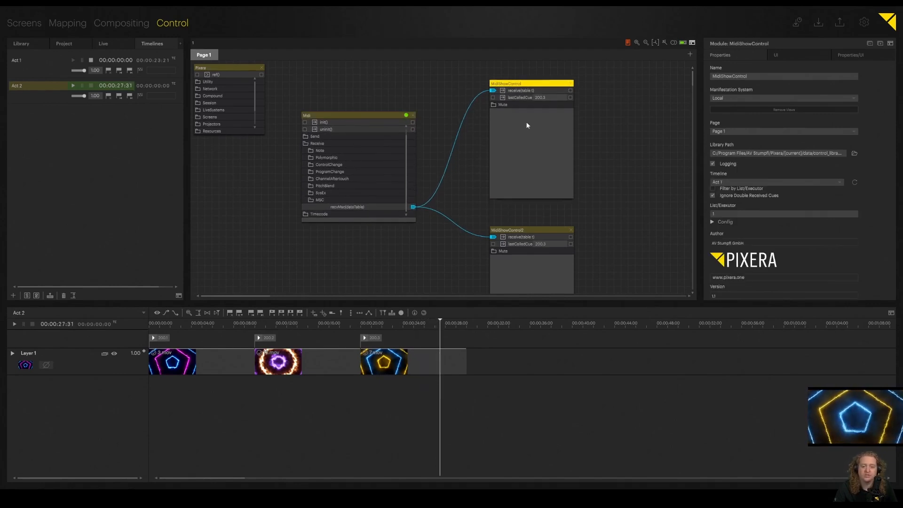
{"action": "left_click_drag", "start_coordinate": [525, 230], "coordinate": [525, 207]}
{"action": "left_click_drag", "start_coordinate": [222, 322], "coordinate": [42, 326]}
{"action": "left_click", "coordinate": [33, 324]}
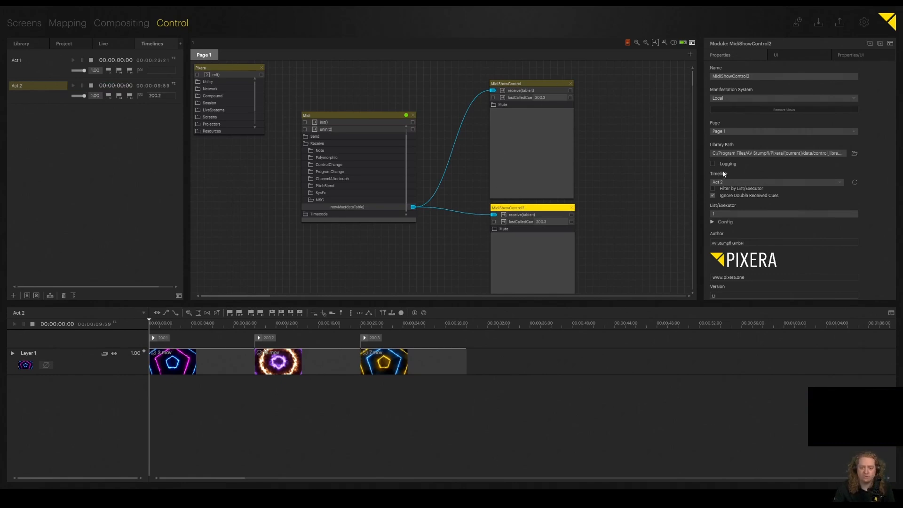
Step: Check the properties of both MidiShowControl modules and turn on logging for the second one
{"action": "left_click", "coordinate": [518, 84]}
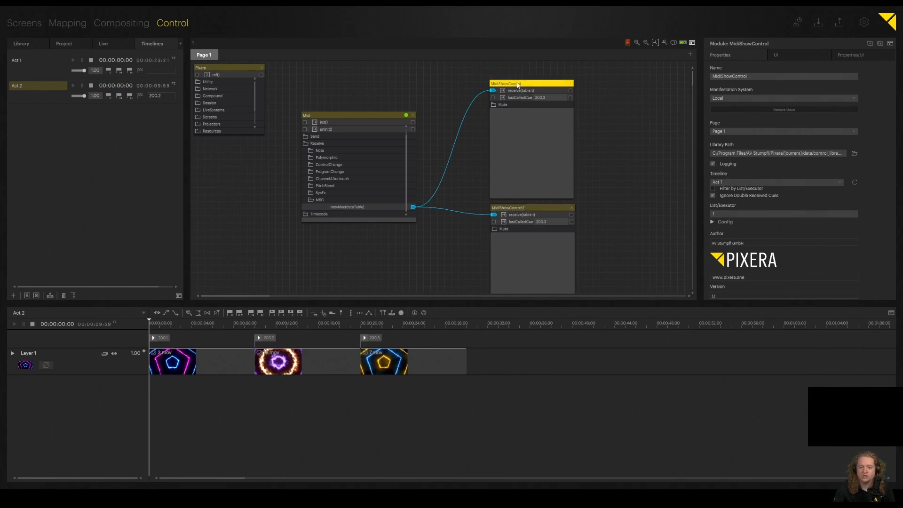
{"action": "left_click", "coordinate": [508, 208]}
{"action": "left_click", "coordinate": [537, 84]}
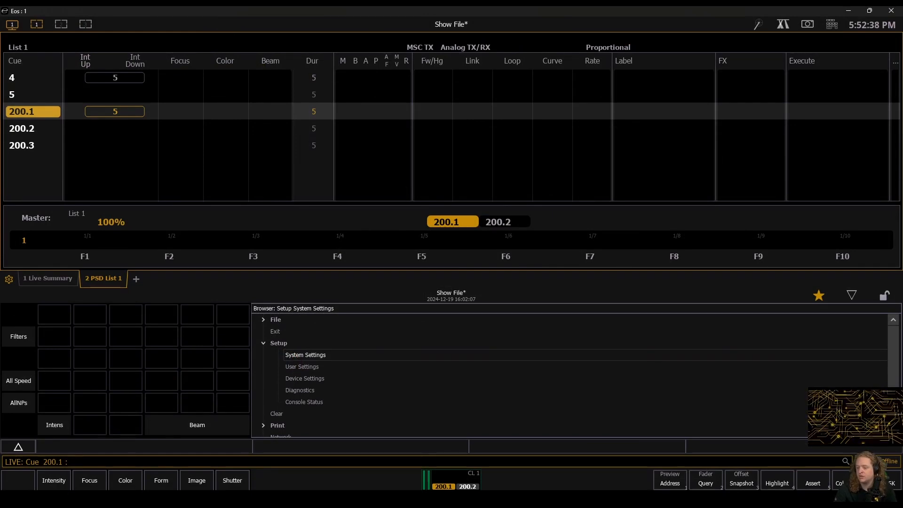
Step: Switch to File Explorer and open control_log.txt from the ProgramData > AV Stumpfl > Pixera > logs folder
{"action": "left_click", "coordinate": [245, 499]}
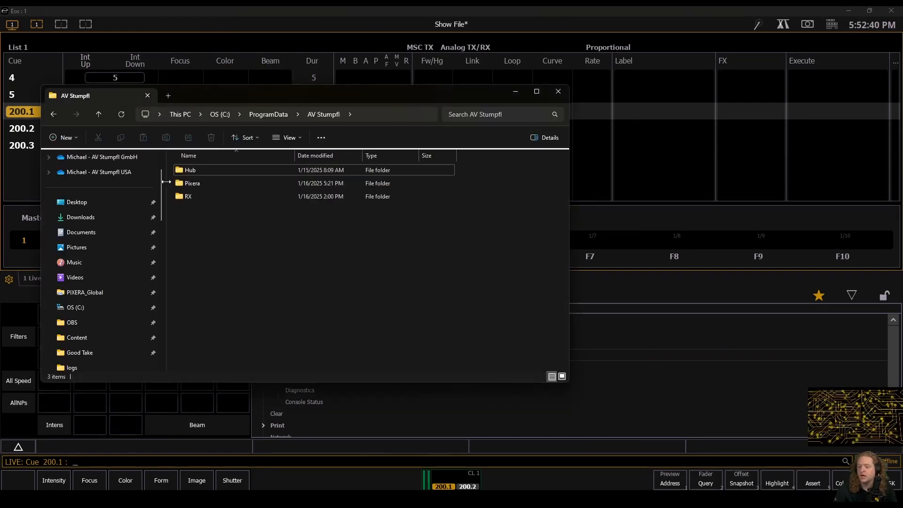
{"action": "left_click", "coordinate": [191, 185]}
{"action": "double_click", "coordinate": [190, 185]}
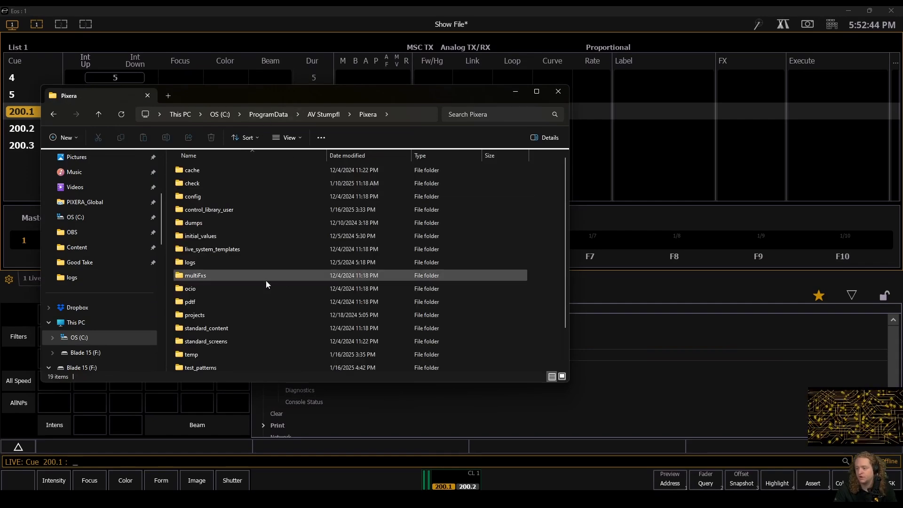
{"action": "left_click", "coordinate": [195, 262]}
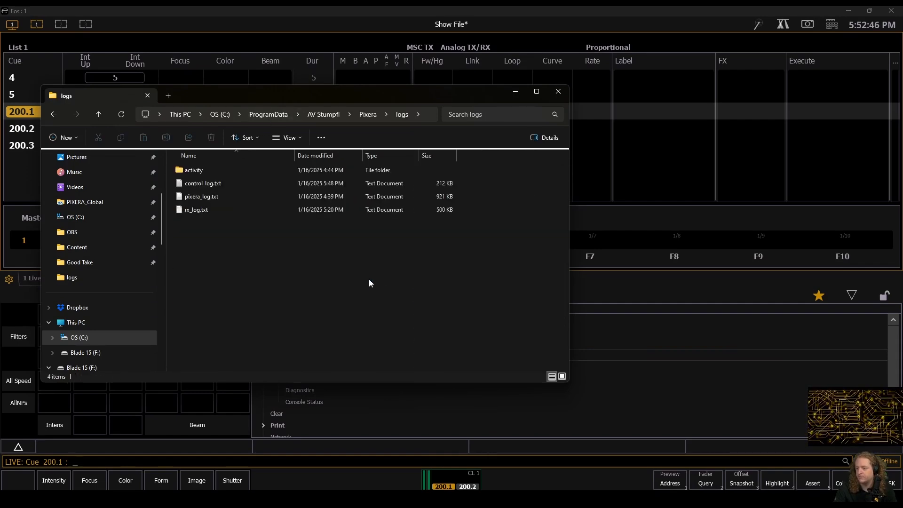
{"action": "double_click", "coordinate": [199, 186]}
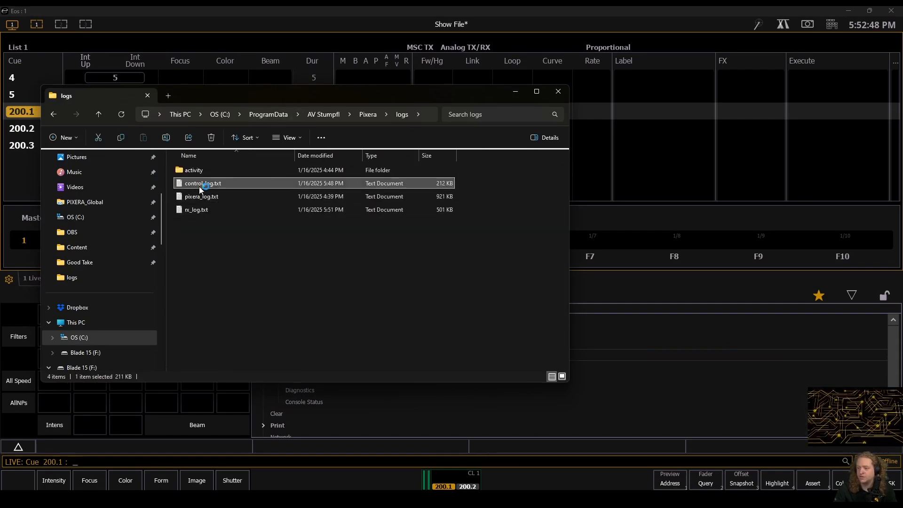
Step: Examine the newest MidiShowControl entries in the control log and highlight the first module's line for cue 200.2 logged at 17:52:29
{"action": "left_click_drag", "start_coordinate": [797, 148], "coordinate": [795, 395]}
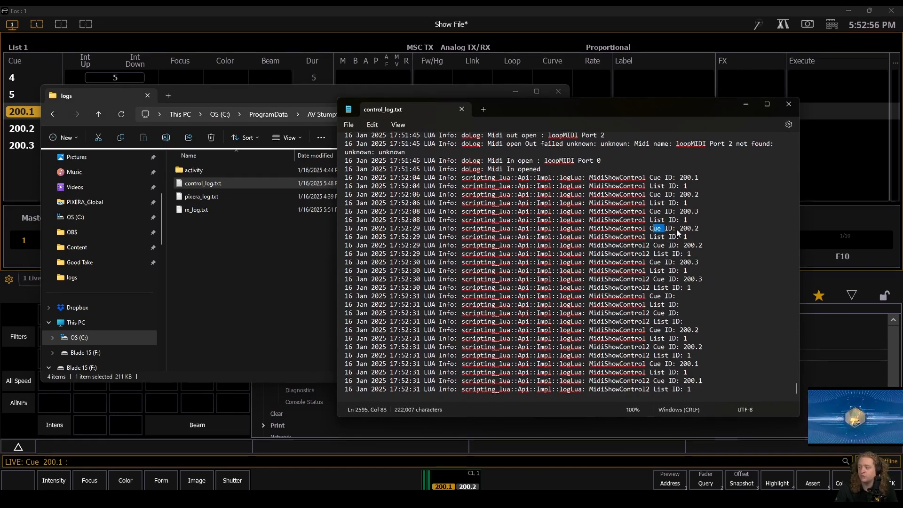
{"action": "left_click_drag", "start_coordinate": [345, 228], "coordinate": [708, 230]}
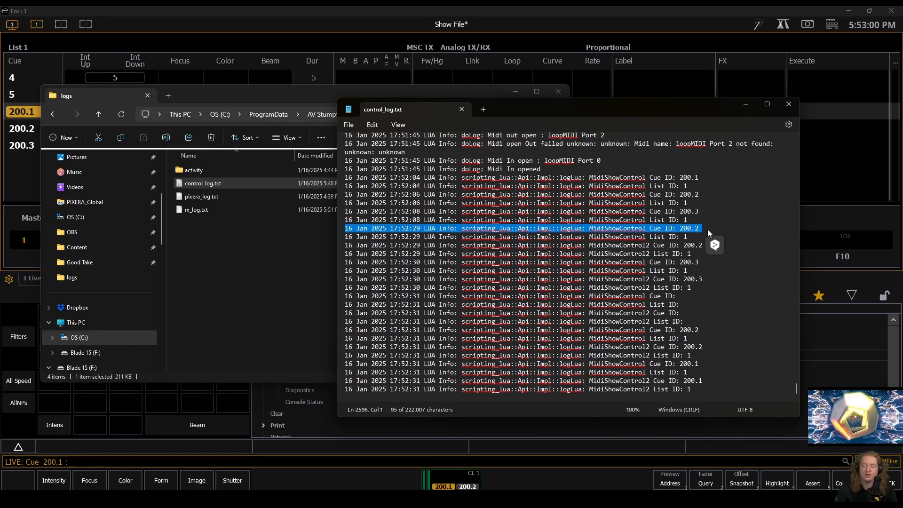